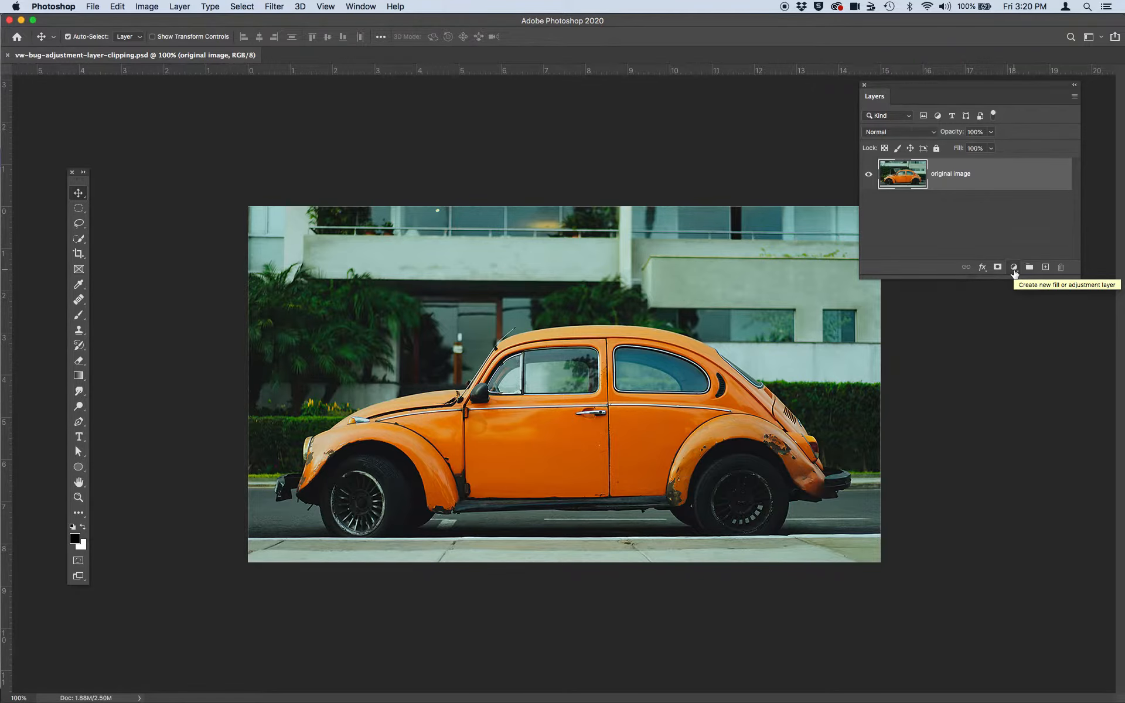
Add a Hue/Saturation adjustment layer above the original image with hue -84, and move the floating panels clear of the photo.
{"action": "left_click", "coordinate": [1014, 267]}
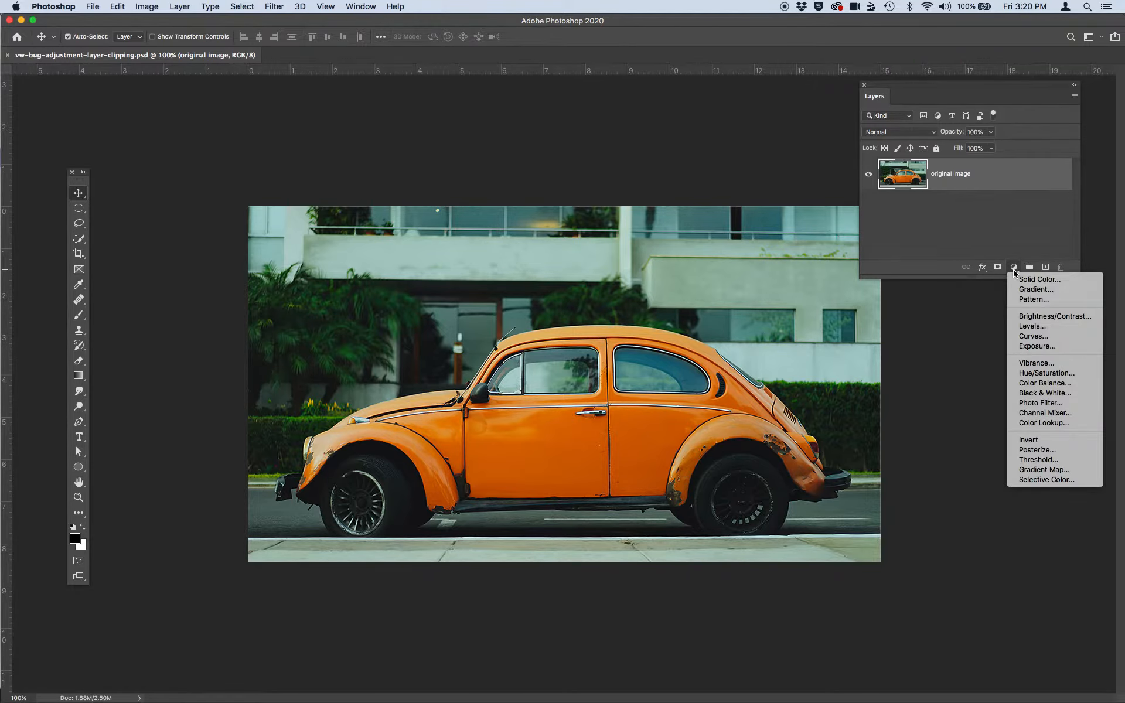
{"action": "left_click", "coordinate": [1031, 373]}
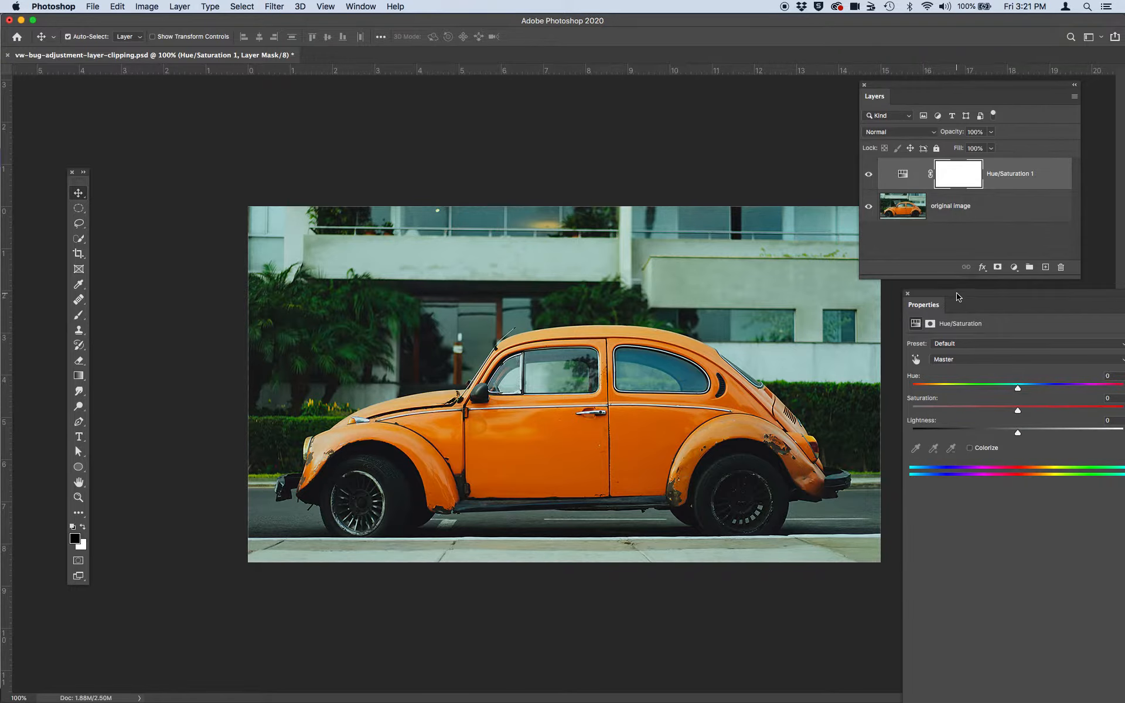
{"action": "left_click_drag", "start_coordinate": [956, 297], "coordinate": [917, 297]}
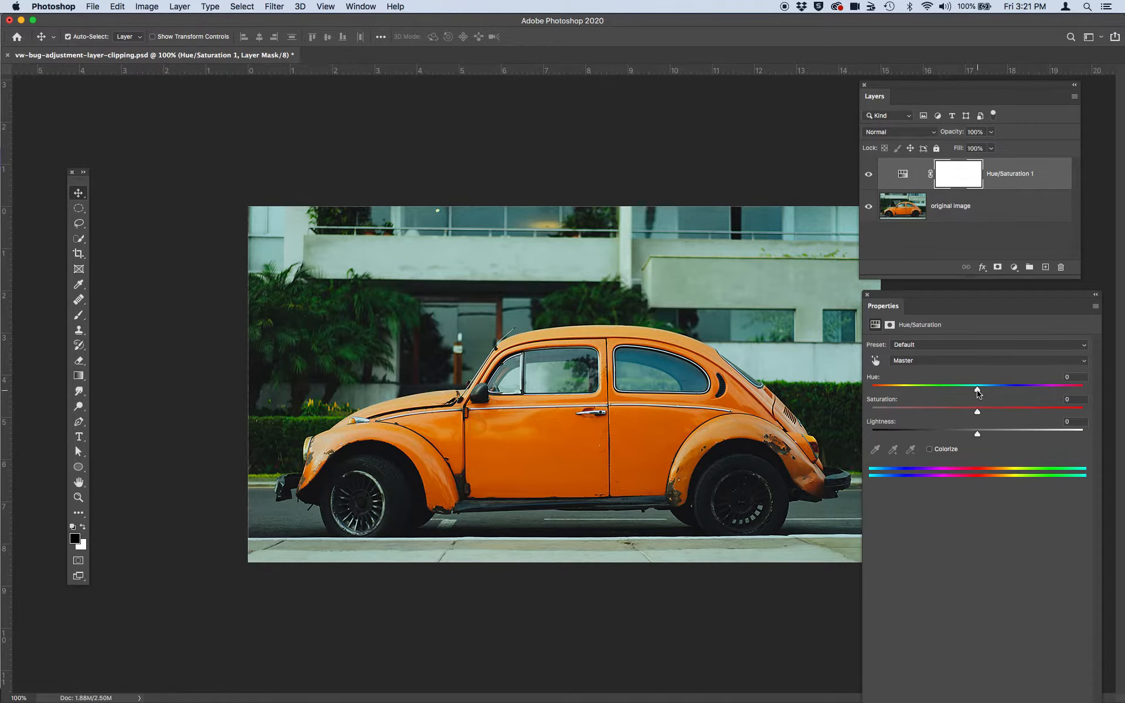
{"action": "left_click_drag", "start_coordinate": [977, 391], "coordinate": [913, 394]}
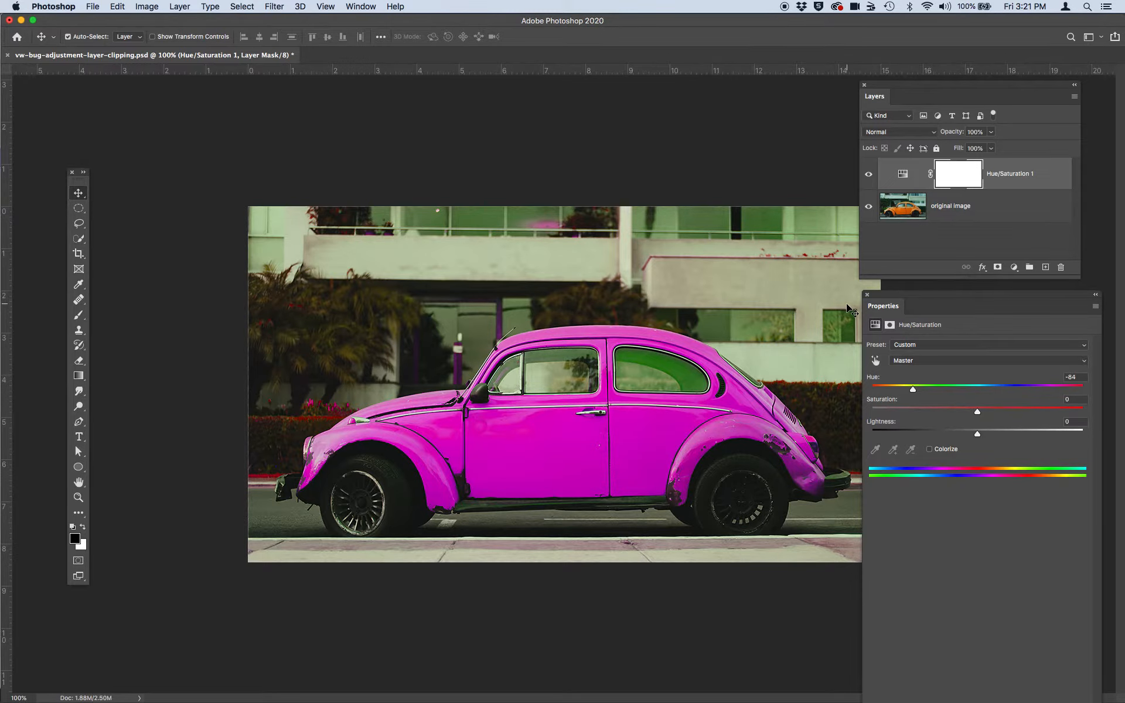
{"action": "left_click_drag", "start_coordinate": [899, 85], "coordinate": [923, 82]}
{"action": "left_click_drag", "start_coordinate": [894, 295], "coordinate": [916, 292]}
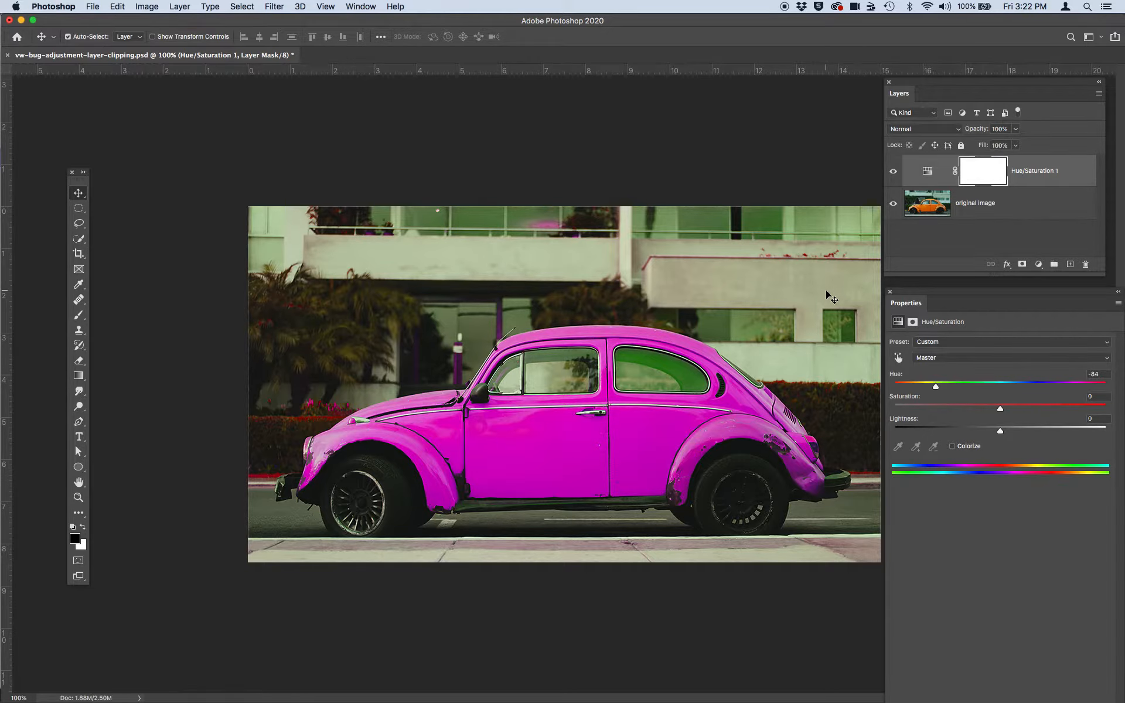
Paint black with the Brush on the Hue/Saturation layer mask over the trees and building behind the car.
{"action": "left_click", "coordinate": [79, 317]}
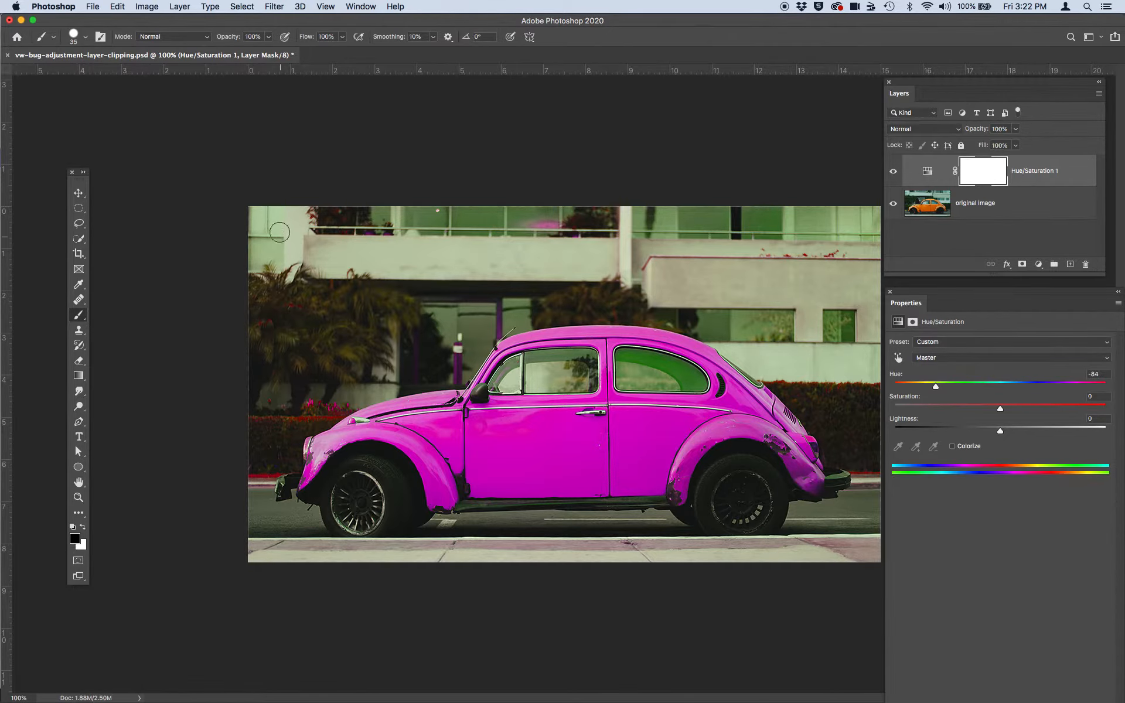
{"action": "mouse_move", "coordinate": [234, 256]}
{"action": "left_mouse_down"}
{"action": "mouse_move", "coordinate": [289, 193]}
{"action": "mouse_move", "coordinate": [255, 238]}
{"action": "mouse_move", "coordinate": [281, 252]}
{"action": "mouse_move", "coordinate": [294, 235]}
{"action": "mouse_move", "coordinate": [268, 314]}
{"action": "mouse_move", "coordinate": [331, 204]}
{"action": "mouse_move", "coordinate": [264, 357]}
{"action": "mouse_move", "coordinate": [394, 166]}
{"action": "mouse_move", "coordinate": [283, 364]}
{"action": "mouse_move", "coordinate": [377, 222]}
{"action": "mouse_move", "coordinate": [394, 230]}
{"action": "mouse_move", "coordinate": [414, 209]}
{"action": "mouse_move", "coordinate": [420, 226]}
{"action": "mouse_move", "coordinate": [497, 221]}
{"action": "mouse_move", "coordinate": [483, 234]}
{"action": "mouse_move", "coordinate": [510, 237]}
{"action": "mouse_move", "coordinate": [424, 245]}
{"action": "mouse_move", "coordinate": [410, 283]}
{"action": "mouse_move", "coordinate": [352, 333]}
{"action": "mouse_move", "coordinate": [379, 327]}
{"action": "mouse_move", "coordinate": [385, 297]}
{"action": "mouse_move", "coordinate": [315, 386]}
{"action": "mouse_move", "coordinate": [307, 408]}
{"action": "mouse_move", "coordinate": [334, 407]}
{"action": "mouse_move", "coordinate": [287, 440]}
{"action": "mouse_move", "coordinate": [290, 422]}
{"action": "mouse_move", "coordinate": [261, 429]}
{"action": "left_mouse_up"}
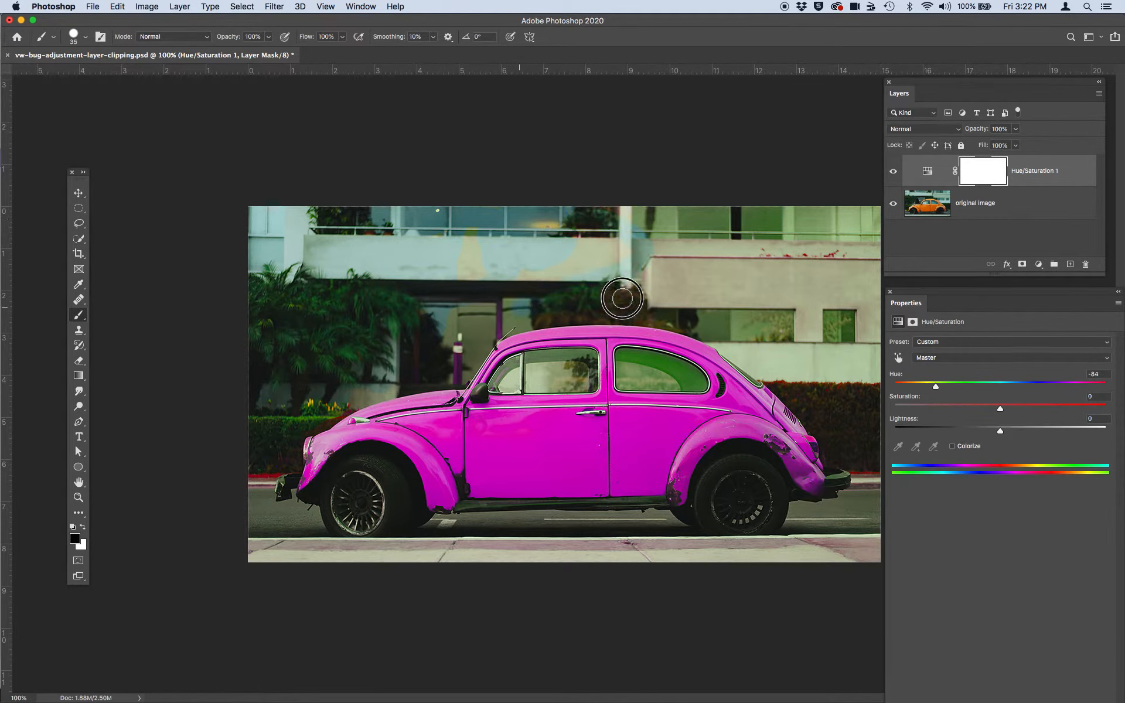
{"action": "mouse_move", "coordinate": [622, 299]}
{"action": "left_mouse_down"}
{"action": "mouse_move", "coordinate": [700, 258]}
{"action": "mouse_move", "coordinate": [857, 257]}
{"action": "mouse_move", "coordinate": [608, 251]}
{"action": "mouse_move", "coordinate": [819, 225]}
{"action": "mouse_move", "coordinate": [579, 226]}
{"action": "mouse_move", "coordinate": [747, 203]}
{"action": "mouse_move", "coordinate": [591, 220]}
{"action": "mouse_move", "coordinate": [788, 249]}
{"action": "mouse_move", "coordinate": [718, 262]}
{"action": "mouse_move", "coordinate": [628, 251]}
{"action": "mouse_move", "coordinate": [628, 261]}
{"action": "mouse_move", "coordinate": [734, 299]}
{"action": "mouse_move", "coordinate": [759, 345]}
{"action": "mouse_move", "coordinate": [822, 393]}
{"action": "mouse_move", "coordinate": [755, 345]}
{"action": "mouse_move", "coordinate": [782, 378]}
{"action": "mouse_move", "coordinate": [743, 337]}
{"action": "mouse_move", "coordinate": [776, 349]}
{"action": "mouse_move", "coordinate": [810, 315]}
{"action": "mouse_move", "coordinate": [794, 264]}
{"action": "mouse_move", "coordinate": [745, 278]}
{"action": "mouse_move", "coordinate": [860, 340]}
{"action": "mouse_move", "coordinate": [803, 362]}
{"action": "mouse_move", "coordinate": [777, 307]}
{"action": "mouse_move", "coordinate": [662, 255]}
{"action": "mouse_move", "coordinate": [626, 269]}
{"action": "mouse_move", "coordinate": [537, 239]}
{"action": "mouse_move", "coordinate": [489, 237]}
{"action": "mouse_move", "coordinate": [440, 207]}
{"action": "mouse_move", "coordinate": [441, 234]}
{"action": "mouse_move", "coordinate": [408, 225]}
{"action": "mouse_move", "coordinate": [436, 239]}
{"action": "left_mouse_up"}
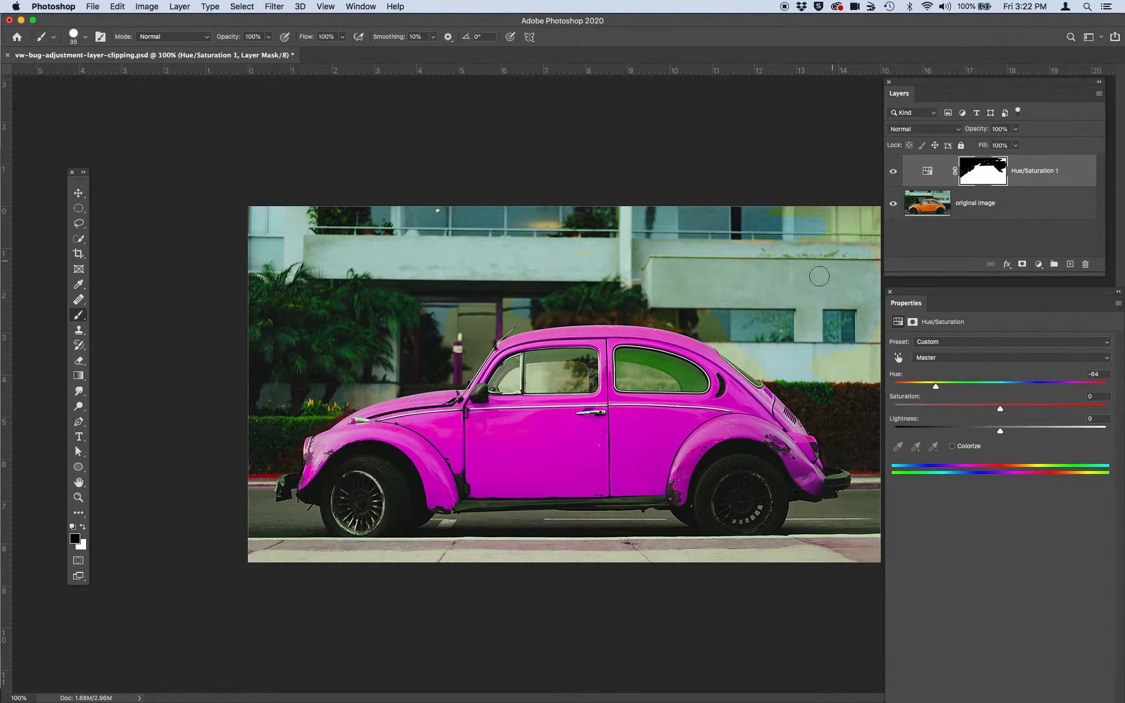
Toggle the Hue/Saturation layer's visibility repeatedly to compare the masked adjustment with the original image.
{"action": "left_click", "coordinate": [893, 173]}
{"action": "left_click", "coordinate": [893, 173]}
{"action": "left_click", "coordinate": [893, 173]}
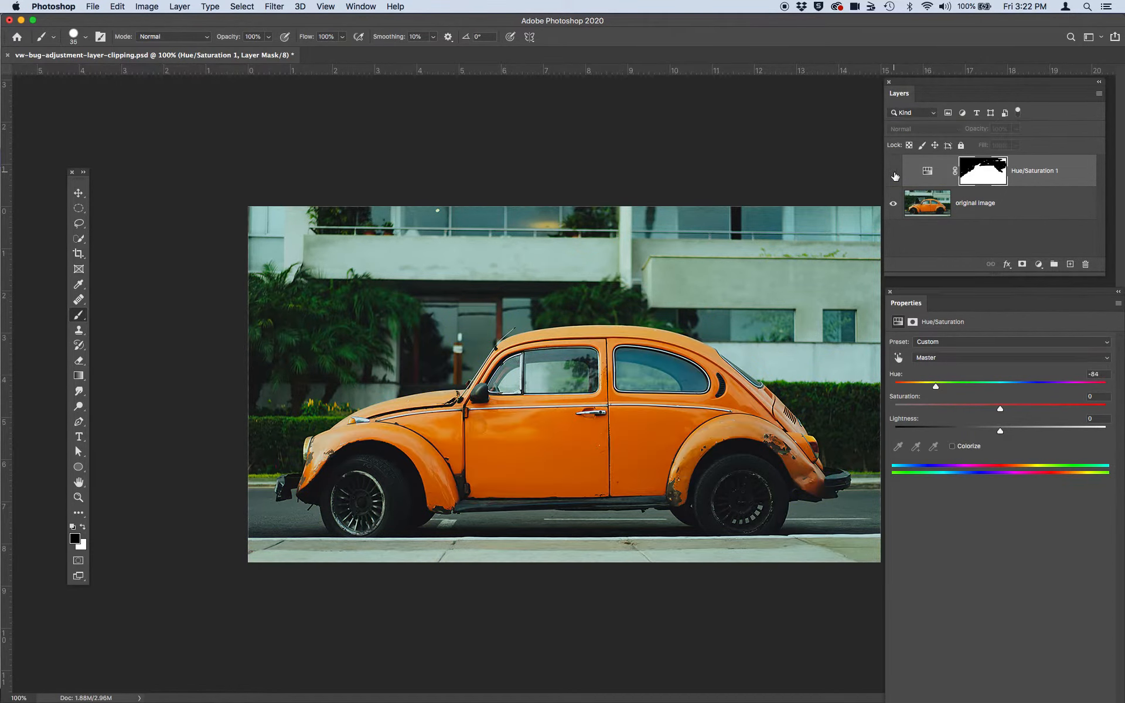
{"action": "left_click", "coordinate": [893, 173]}
{"action": "left_click", "coordinate": [893, 173]}
{"action": "left_click", "coordinate": [893, 173]}
{"action": "left_click", "coordinate": [893, 173]}
{"action": "left_click", "coordinate": [893, 174]}
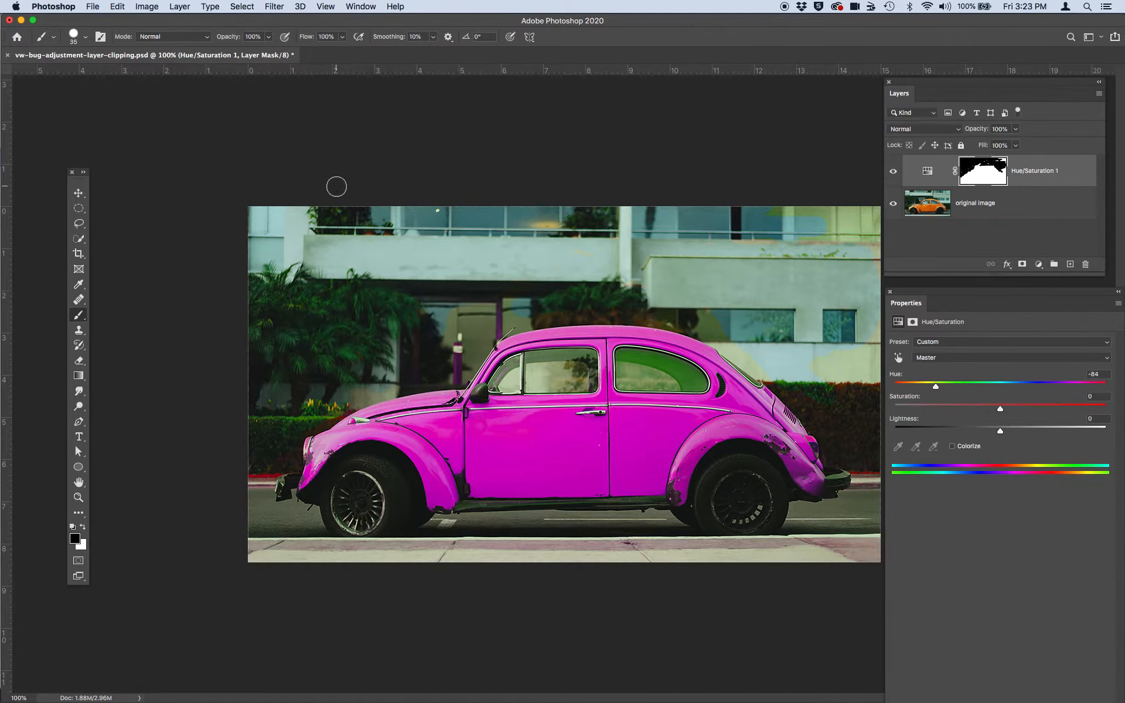
Undo the brush painting on the Hue/Saturation layer mask.
{"action": "left_click", "coordinate": [119, 7]}
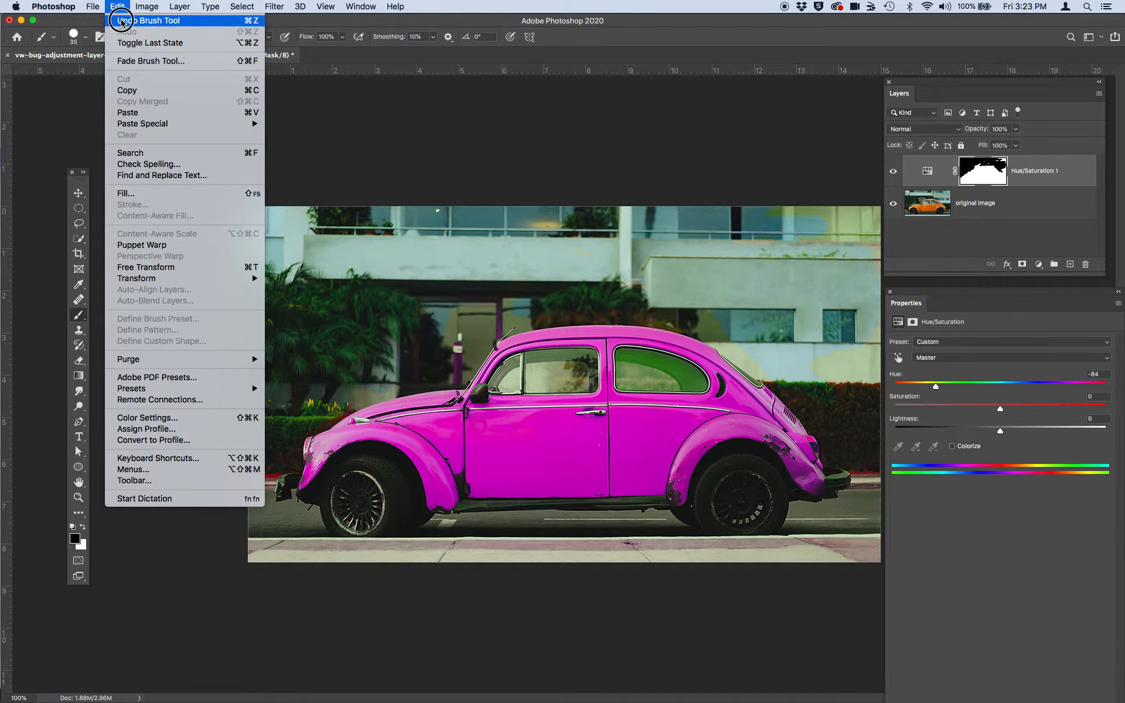
{"action": "left_click", "coordinate": [123, 23]}
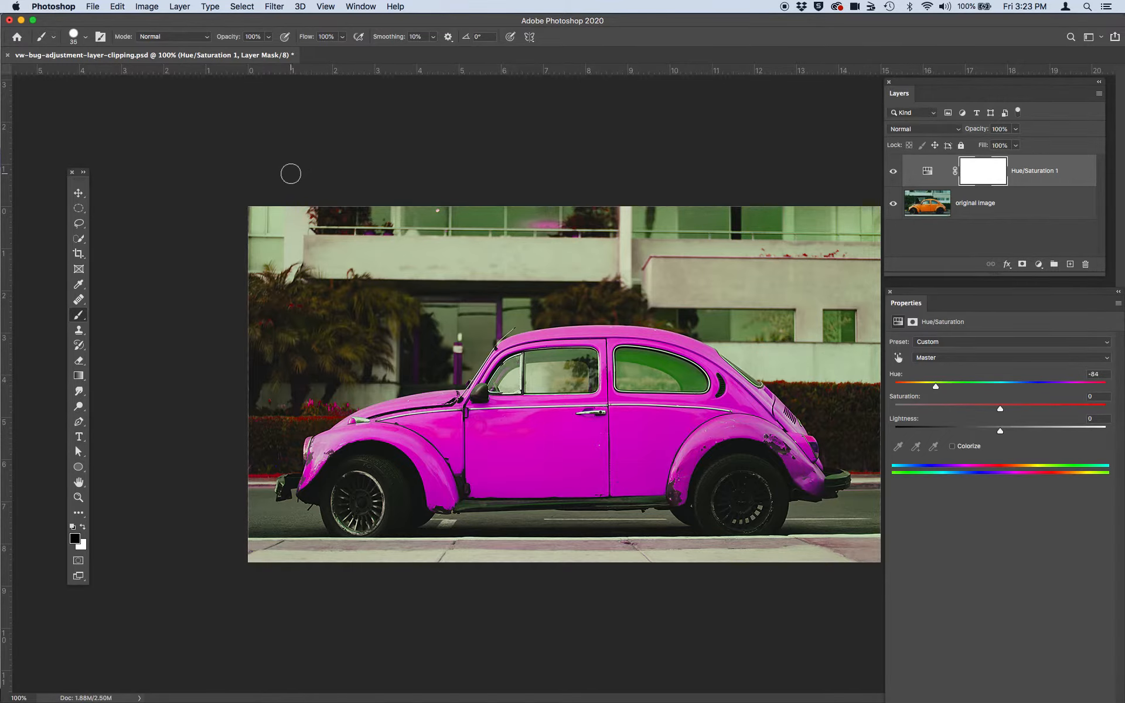
Select the surroundings of the car with the Quick Selection tool and try to cut them from the layer mask.
{"action": "left_click", "coordinate": [78, 241]}
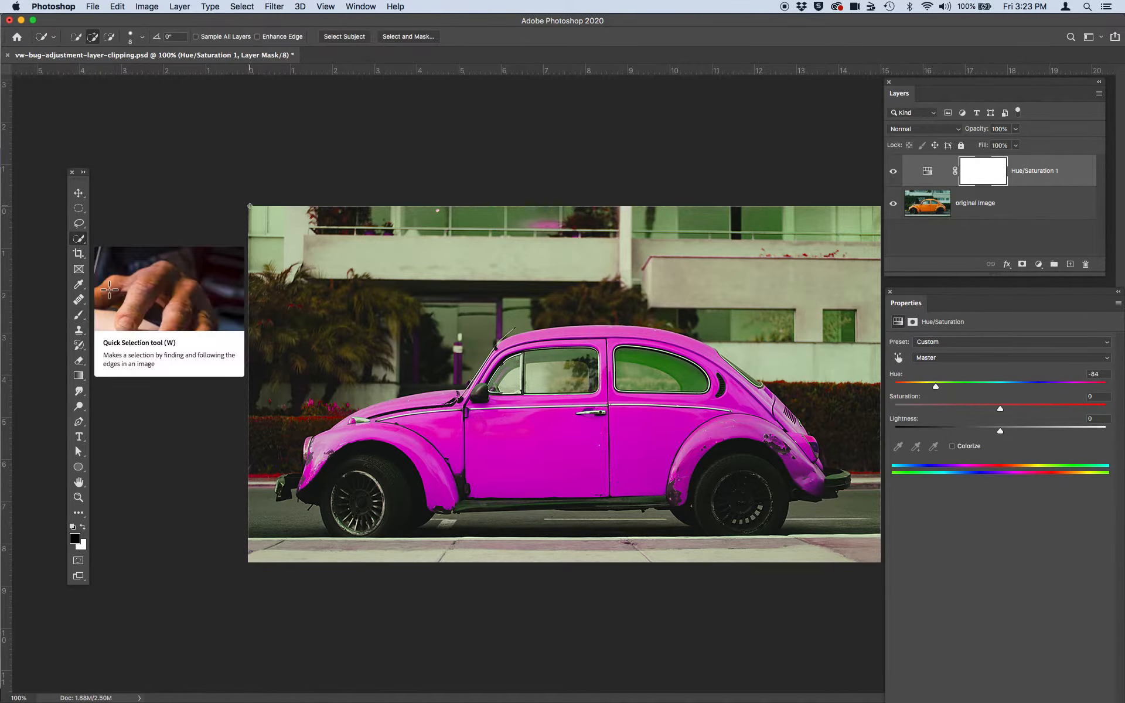
{"action": "mouse_move", "coordinate": [250, 205]}
{"action": "left_mouse_down"}
{"action": "mouse_move", "coordinate": [323, 294]}
{"action": "mouse_move", "coordinate": [391, 309]}
{"action": "mouse_move", "coordinate": [387, 245]}
{"action": "mouse_move", "coordinate": [329, 236]}
{"action": "mouse_move", "coordinate": [331, 217]}
{"action": "mouse_move", "coordinate": [720, 217]}
{"action": "mouse_move", "coordinate": [866, 231]}
{"action": "mouse_move", "coordinate": [881, 276]}
{"action": "mouse_move", "coordinate": [803, 285]}
{"action": "mouse_move", "coordinate": [720, 271]}
{"action": "mouse_move", "coordinate": [632, 306]}
{"action": "mouse_move", "coordinate": [489, 307]}
{"action": "mouse_move", "coordinate": [375, 331]}
{"action": "mouse_move", "coordinate": [263, 449]}
{"action": "mouse_move", "coordinate": [257, 497]}
{"action": "mouse_move", "coordinate": [277, 540]}
{"action": "mouse_move", "coordinate": [319, 552]}
{"action": "mouse_move", "coordinate": [344, 538]}
{"action": "mouse_move", "coordinate": [348, 516]}
{"action": "mouse_move", "coordinate": [328, 492]}
{"action": "mouse_move", "coordinate": [350, 459]}
{"action": "mouse_move", "coordinate": [372, 460]}
{"action": "mouse_move", "coordinate": [397, 496]}
{"action": "left_mouse_up"}
{"action": "mouse_move", "coordinate": [490, 518]}
{"action": "left_mouse_down"}
{"action": "mouse_move", "coordinate": [561, 517]}
{"action": "mouse_move", "coordinate": [573, 528]}
{"action": "mouse_move", "coordinate": [453, 556]}
{"action": "mouse_move", "coordinate": [696, 530]}
{"action": "mouse_move", "coordinate": [718, 472]}
{"action": "mouse_move", "coordinate": [758, 476]}
{"action": "mouse_move", "coordinate": [783, 508]}
{"action": "mouse_move", "coordinate": [871, 550]}
{"action": "left_mouse_up"}
{"action": "mouse_move", "coordinate": [861, 432]}
{"action": "left_mouse_down"}
{"action": "mouse_move", "coordinate": [830, 331]}
{"action": "mouse_move", "coordinate": [793, 315]}
{"action": "mouse_move", "coordinate": [741, 325]}
{"action": "left_mouse_up"}
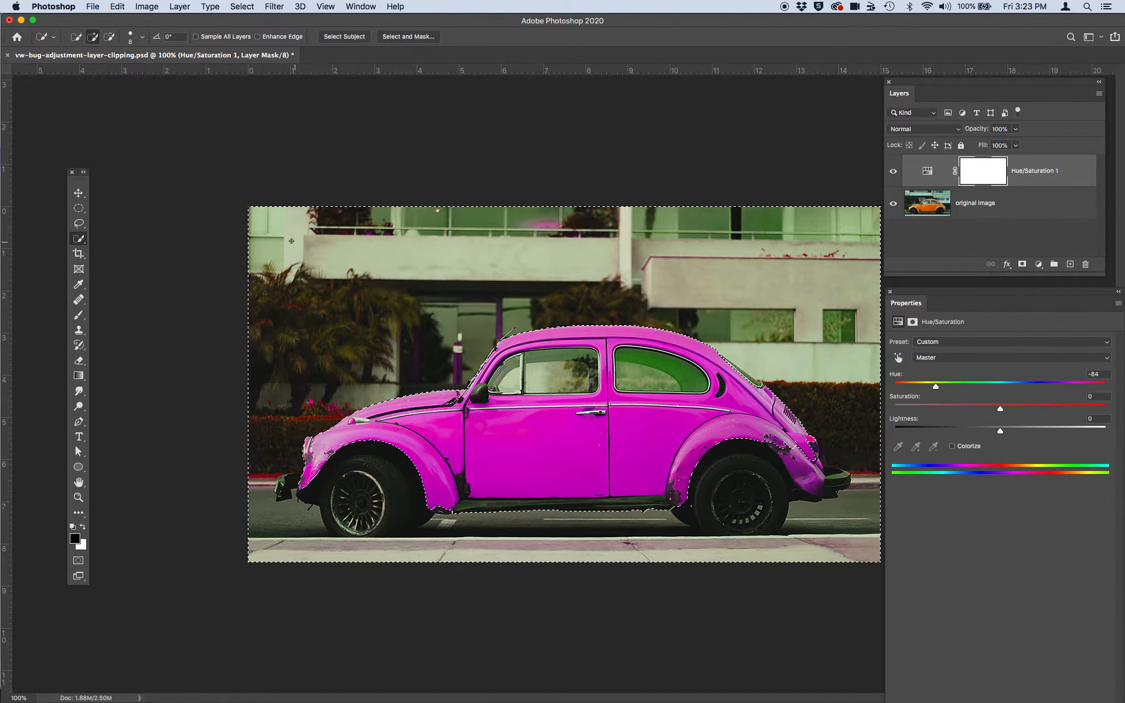
{"action": "left_click", "coordinate": [116, 6]}
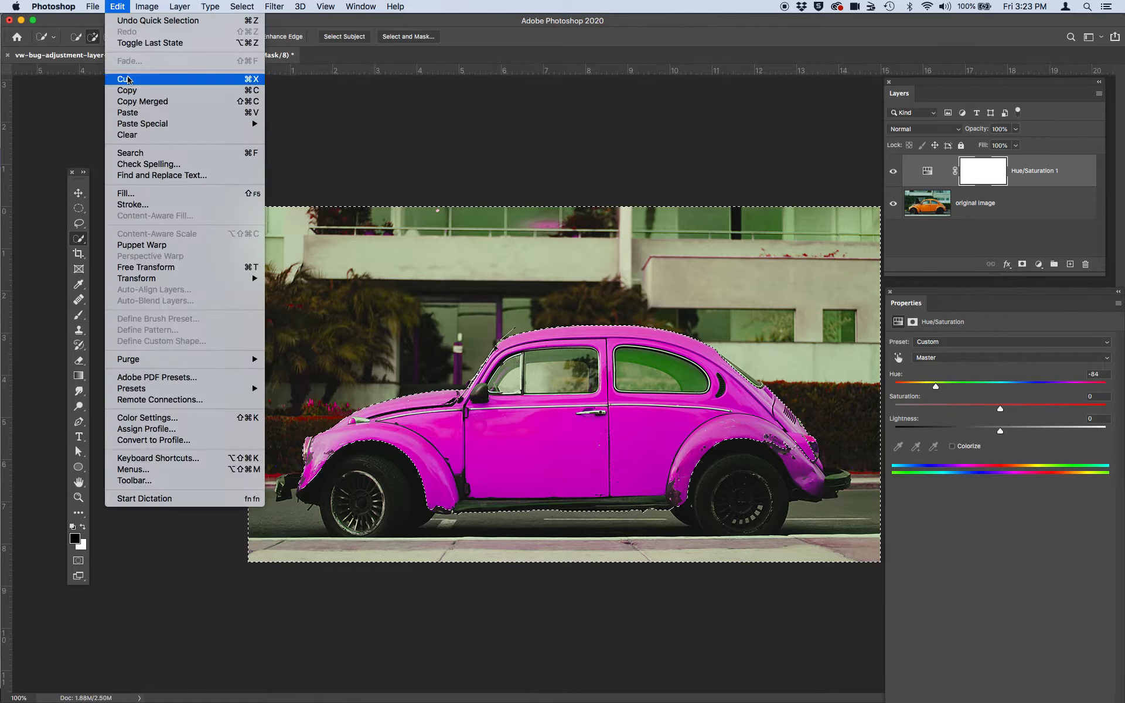
{"action": "left_click", "coordinate": [238, 79]}
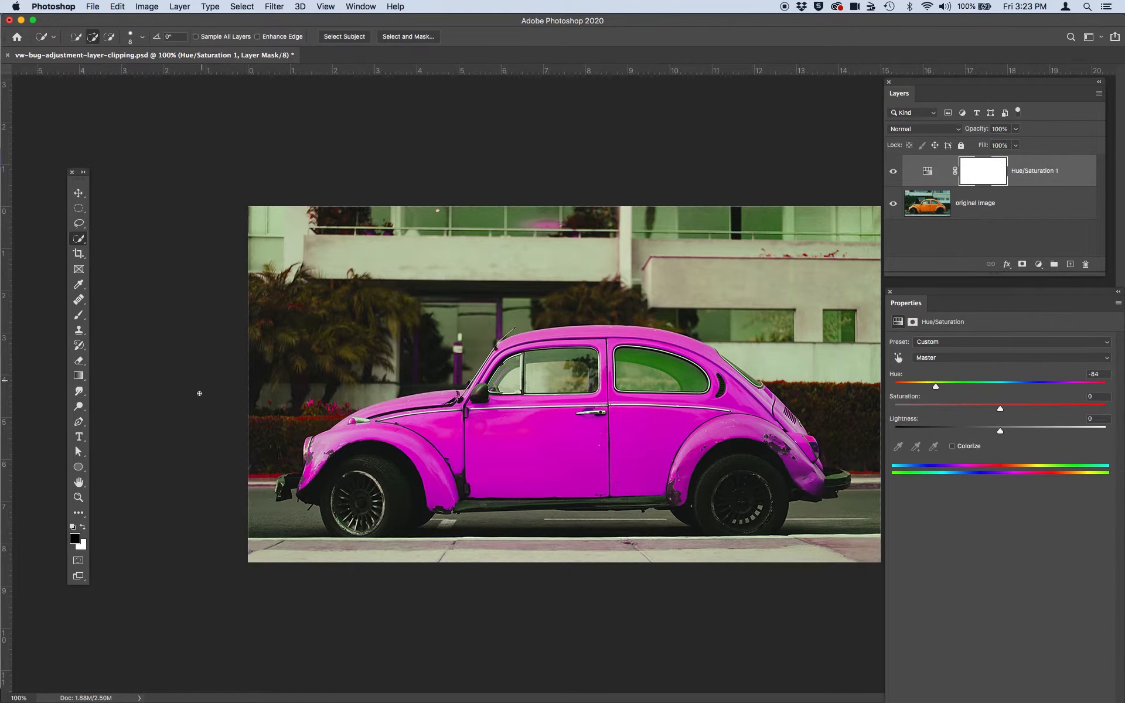
Make white the foreground and black the background color, and select everything around the car with the Quick Selection tool.
{"action": "left_click", "coordinate": [84, 527]}
{"action": "left_click", "coordinate": [119, 6]}
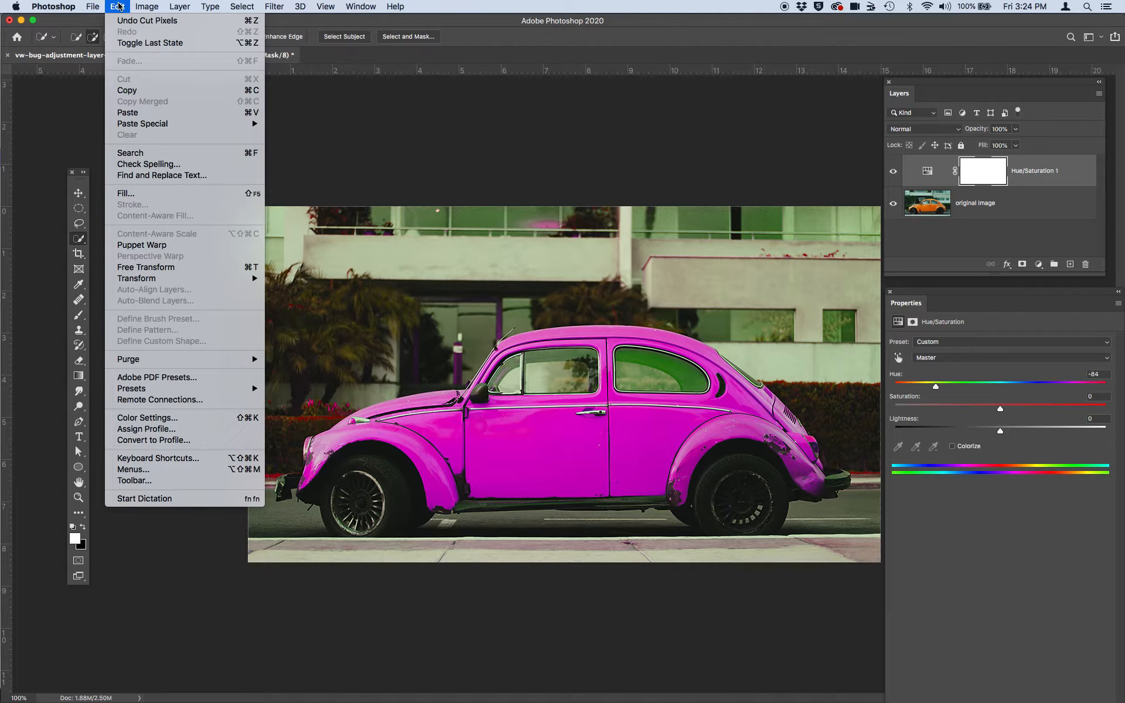
{"action": "left_click", "coordinate": [118, 6]}
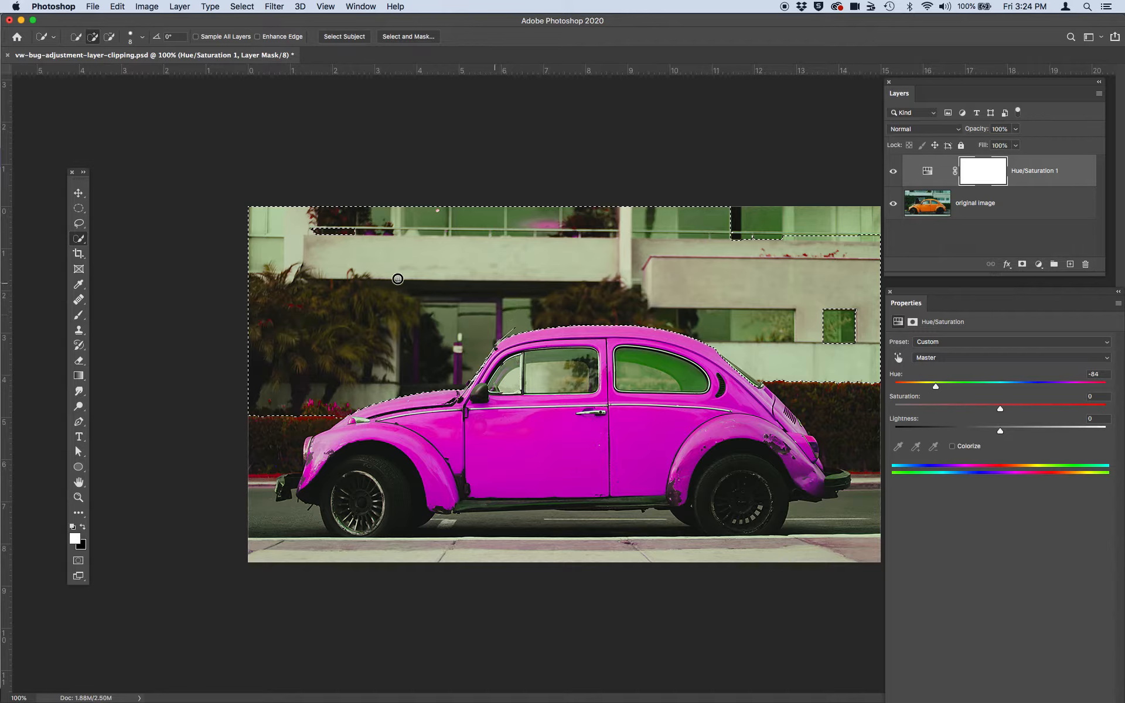
{"action": "left_click_drag", "start_coordinate": [255, 411], "coordinate": [266, 424]}
{"action": "mouse_move", "coordinate": [260, 482]}
{"action": "left_mouse_down"}
{"action": "mouse_move", "coordinate": [258, 528]}
{"action": "mouse_move", "coordinate": [364, 554]}
{"action": "mouse_move", "coordinate": [326, 493]}
{"action": "mouse_move", "coordinate": [358, 459]}
{"action": "mouse_move", "coordinate": [383, 460]}
{"action": "mouse_move", "coordinate": [414, 506]}
{"action": "mouse_move", "coordinate": [466, 518]}
{"action": "mouse_move", "coordinate": [601, 518]}
{"action": "mouse_move", "coordinate": [634, 531]}
{"action": "mouse_move", "coordinate": [571, 509]}
{"action": "mouse_move", "coordinate": [656, 503]}
{"action": "mouse_move", "coordinate": [688, 524]}
{"action": "mouse_move", "coordinate": [707, 511]}
{"action": "mouse_move", "coordinate": [718, 470]}
{"action": "mouse_move", "coordinate": [796, 526]}
{"action": "mouse_move", "coordinate": [860, 530]}
{"action": "mouse_move", "coordinate": [870, 551]}
{"action": "mouse_move", "coordinate": [706, 562]}
{"action": "mouse_move", "coordinate": [826, 561]}
{"action": "left_mouse_up"}
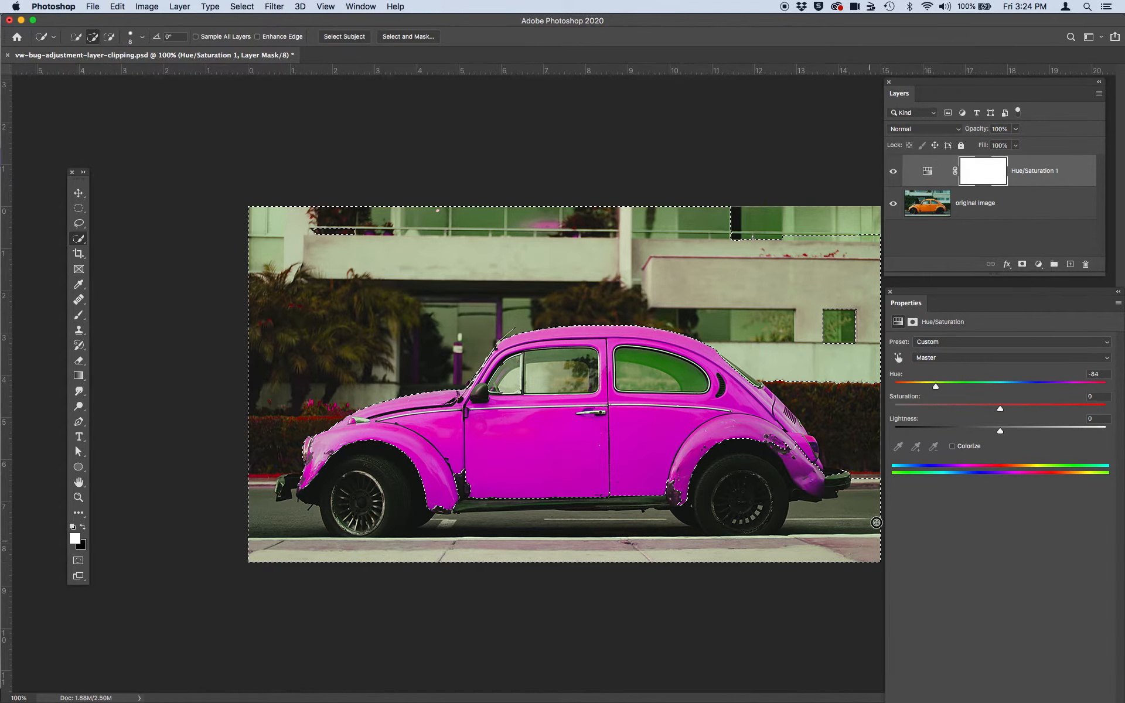
{"action": "mouse_move", "coordinate": [755, 318]}
{"action": "left_mouse_down"}
{"action": "mouse_move", "coordinate": [855, 331]}
{"action": "mouse_move", "coordinate": [830, 262]}
{"action": "mouse_move", "coordinate": [749, 216]}
{"action": "left_mouse_up"}
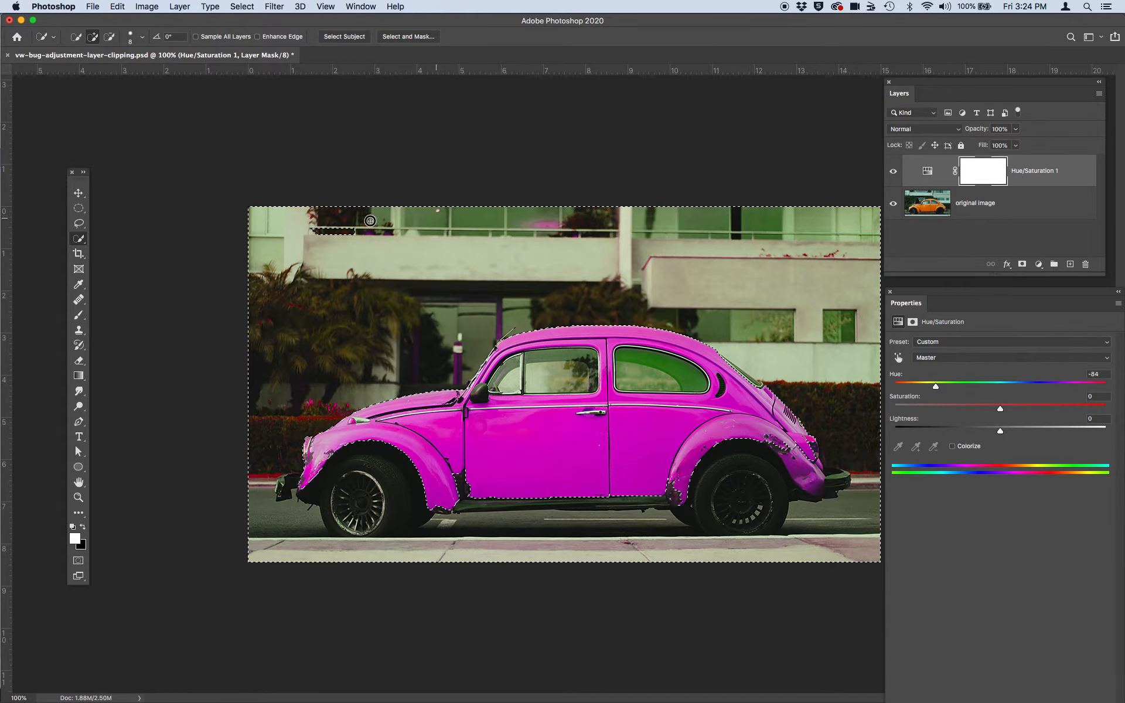
{"action": "left_click", "coordinate": [314, 237]}
Cut the selected surroundings from the Hue/Saturation layer mask so the adjustment applies only to the car.
{"action": "left_click", "coordinate": [74, 538]}
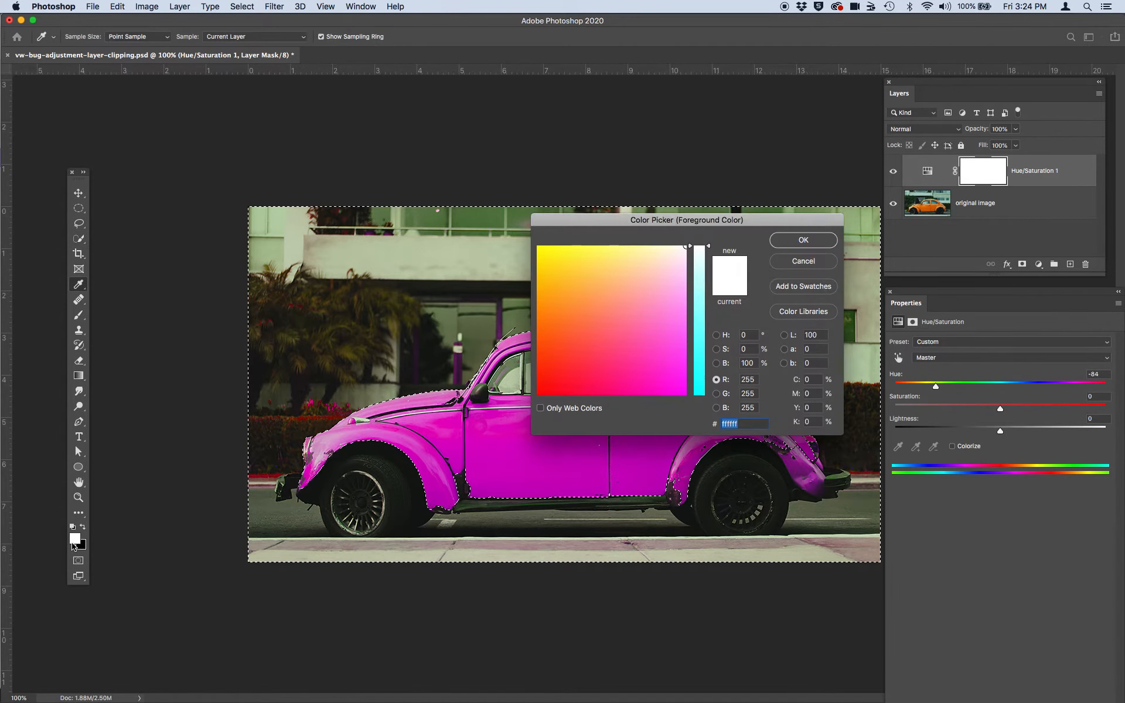
{"action": "left_click", "coordinate": [807, 261]}
{"action": "left_click", "coordinate": [120, 6]}
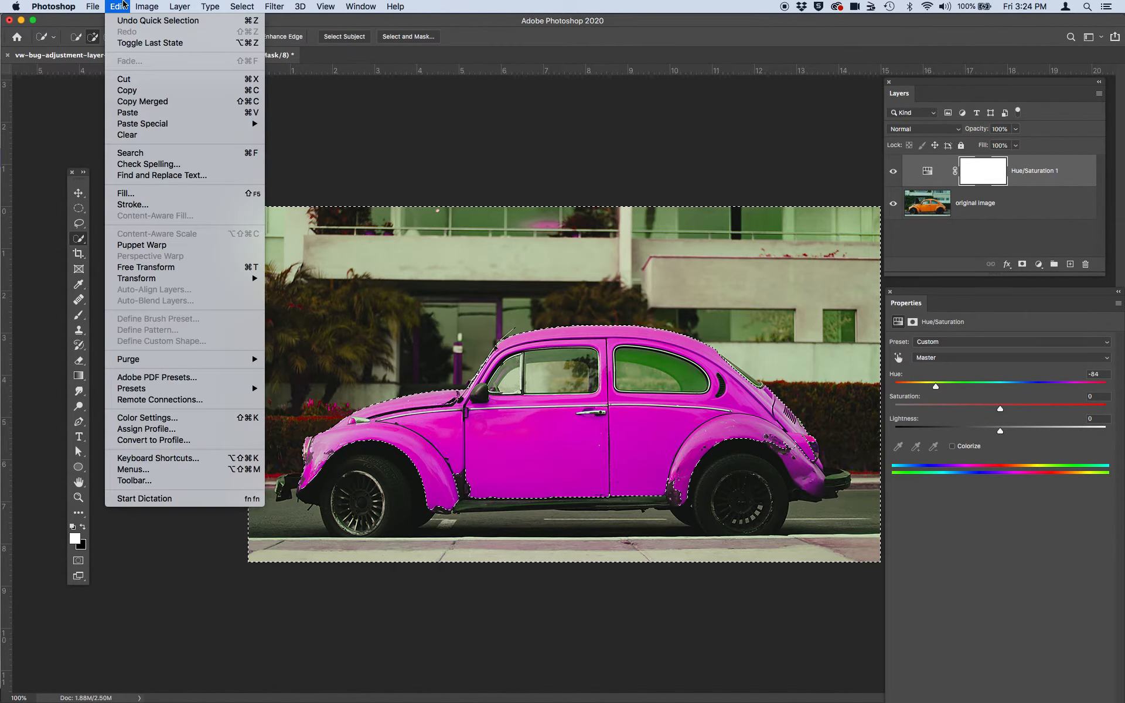
{"action": "left_click", "coordinate": [138, 80]}
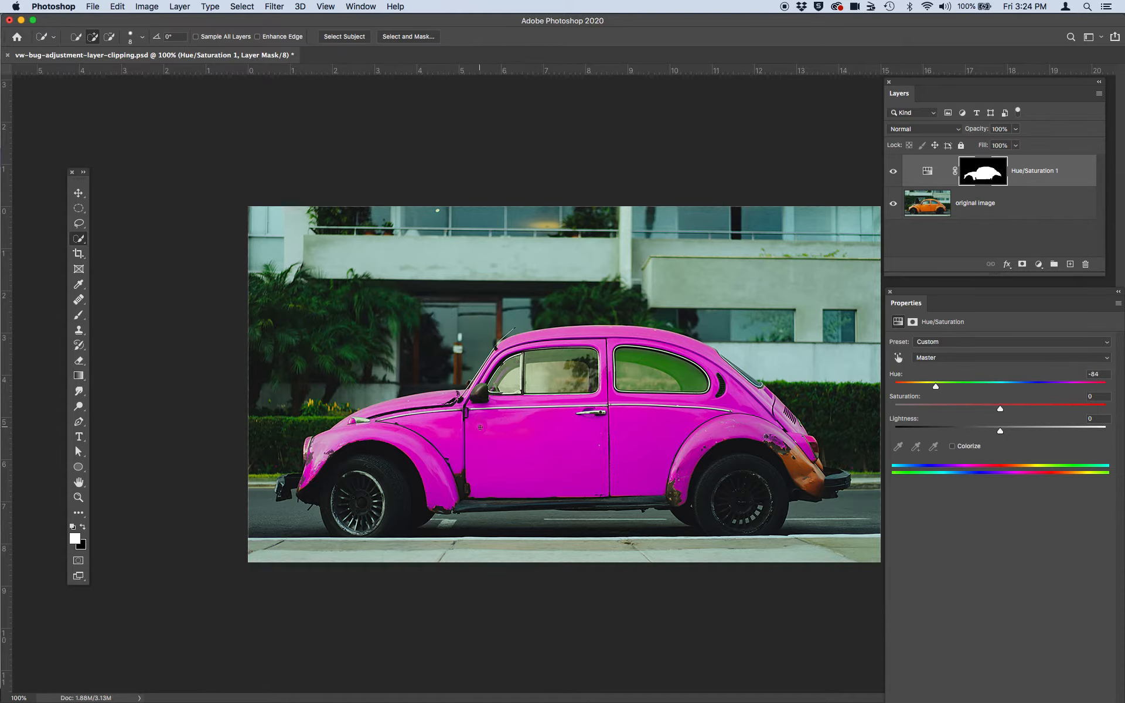
Paint black with the Brush on the layer mask over the car's side windows to restore their original color.
{"action": "left_click", "coordinate": [79, 316]}
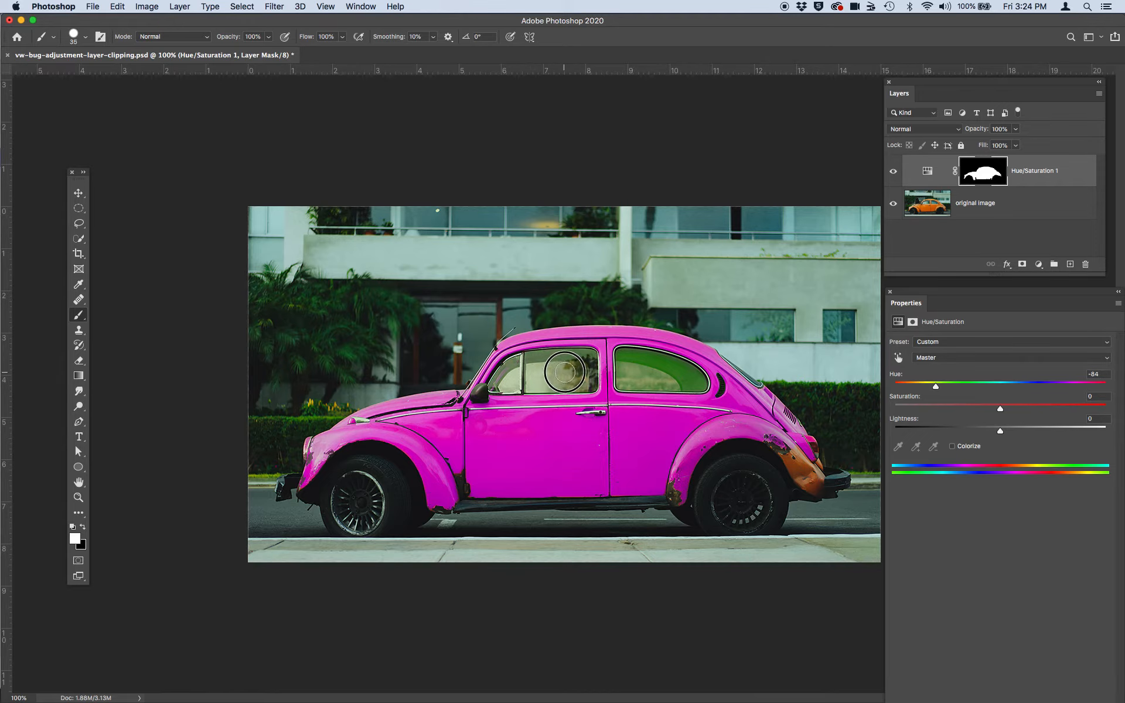
{"action": "left_click", "coordinate": [84, 528]}
{"action": "mouse_move", "coordinate": [634, 376]}
{"action": "left_mouse_down"}
{"action": "mouse_move", "coordinate": [622, 355]}
{"action": "mouse_move", "coordinate": [668, 361]}
{"action": "mouse_move", "coordinate": [694, 380]}
{"action": "mouse_move", "coordinate": [624, 381]}
{"action": "mouse_move", "coordinate": [699, 382]}
{"action": "left_mouse_up"}
{"action": "mouse_move", "coordinate": [562, 380]}
{"action": "left_mouse_down"}
{"action": "mouse_move", "coordinate": [540, 369]}
{"action": "mouse_move", "coordinate": [509, 380]}
{"action": "mouse_move", "coordinate": [587, 364]}
{"action": "mouse_move", "coordinate": [587, 378]}
{"action": "mouse_move", "coordinate": [509, 382]}
{"action": "mouse_move", "coordinate": [580, 376]}
{"action": "mouse_move", "coordinate": [581, 360]}
{"action": "mouse_move", "coordinate": [532, 369]}
{"action": "left_mouse_up"}
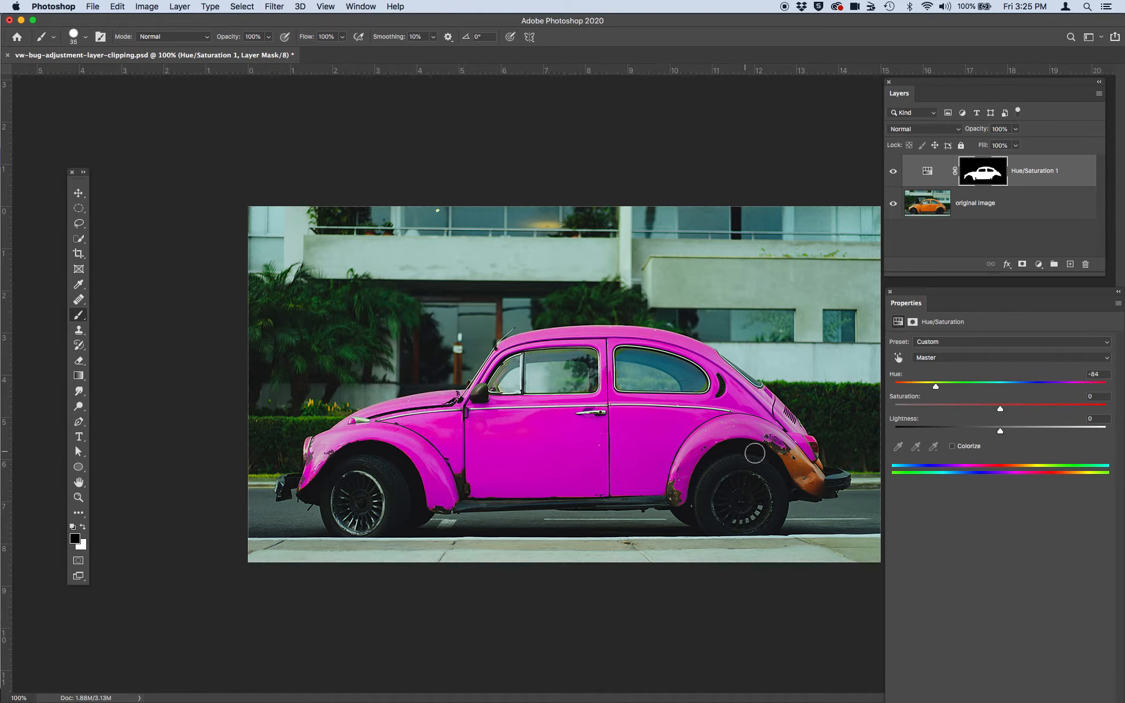
Paint the missed rear fender white on the layer mask and compare the car with the adjustment layer hidden and shown.
{"action": "mouse_move", "coordinate": [784, 445]}
{"action": "left_mouse_down"}
{"action": "mouse_move", "coordinate": [810, 474]}
{"action": "mouse_move", "coordinate": [791, 434]}
{"action": "mouse_move", "coordinate": [801, 457]}
{"action": "mouse_move", "coordinate": [761, 425]}
{"action": "left_mouse_up"}
{"action": "key", "text": "x"}
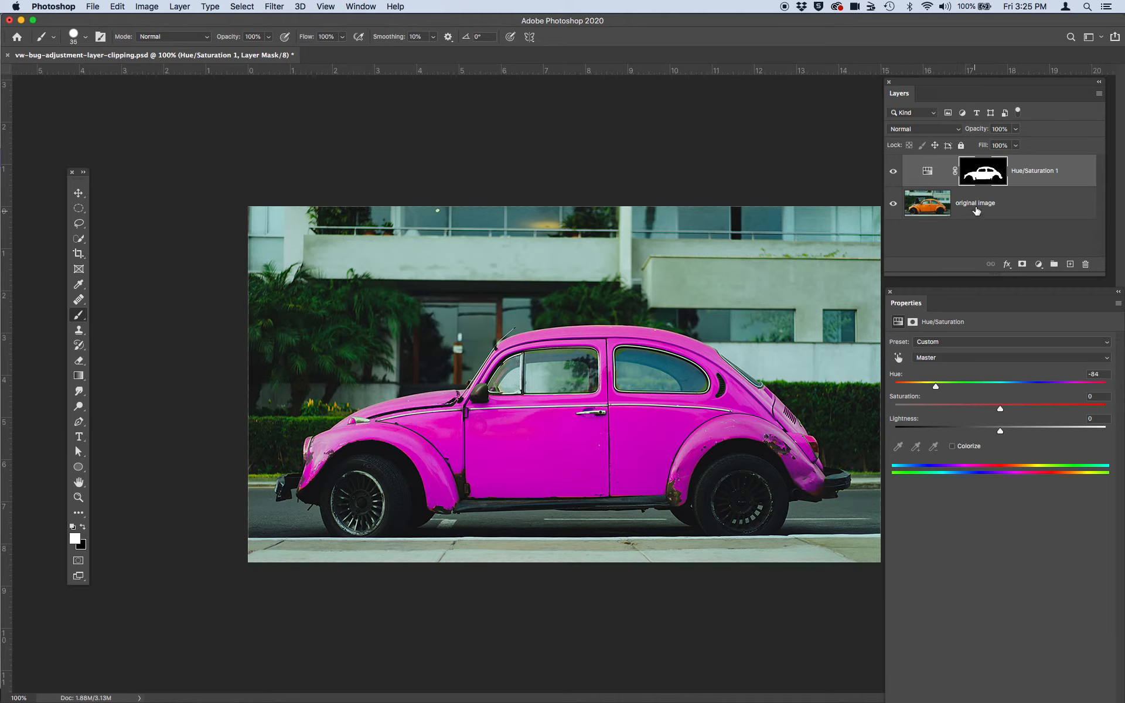
{"action": "left_click", "coordinate": [893, 173]}
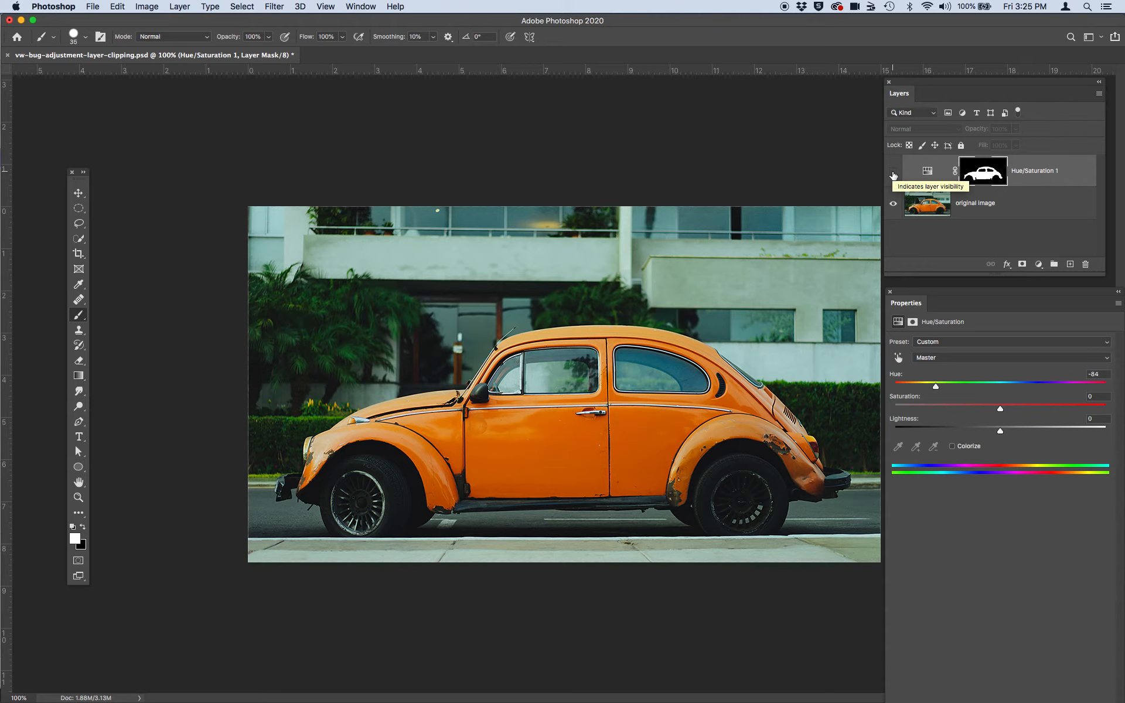
{"action": "left_click", "coordinate": [893, 173]}
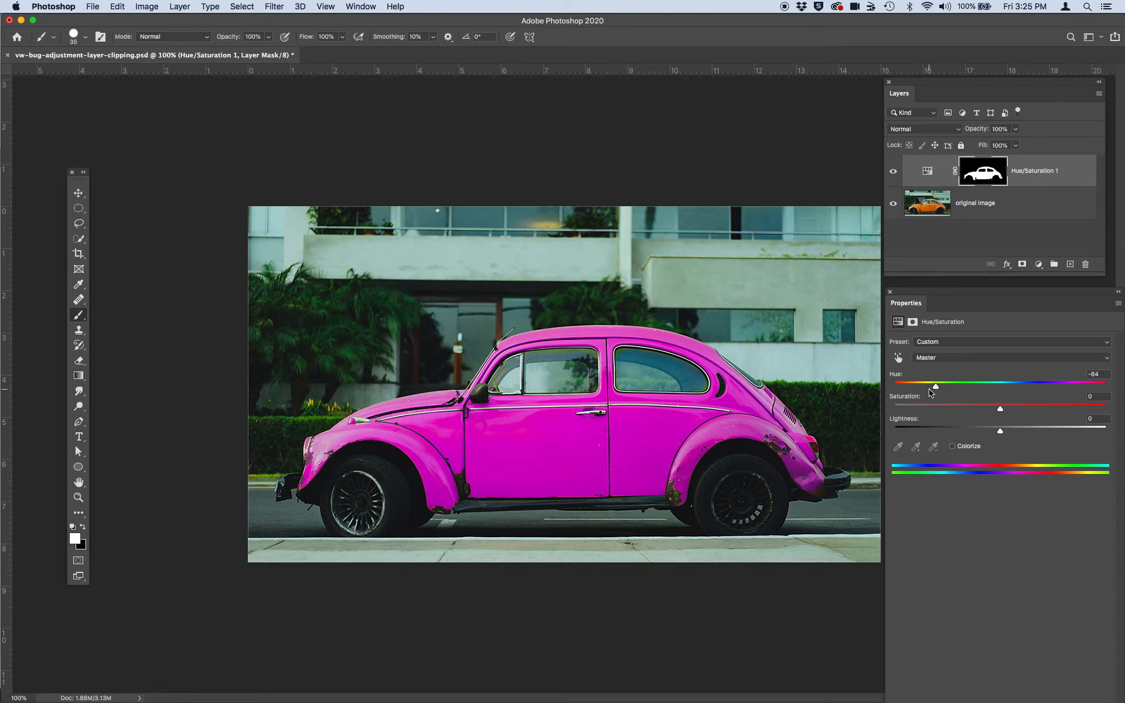
Recolor the car by setting the adjustment layer's hue to +176 and saturation to -51.
{"action": "left_click_drag", "start_coordinate": [936, 390], "coordinate": [1105, 390]}
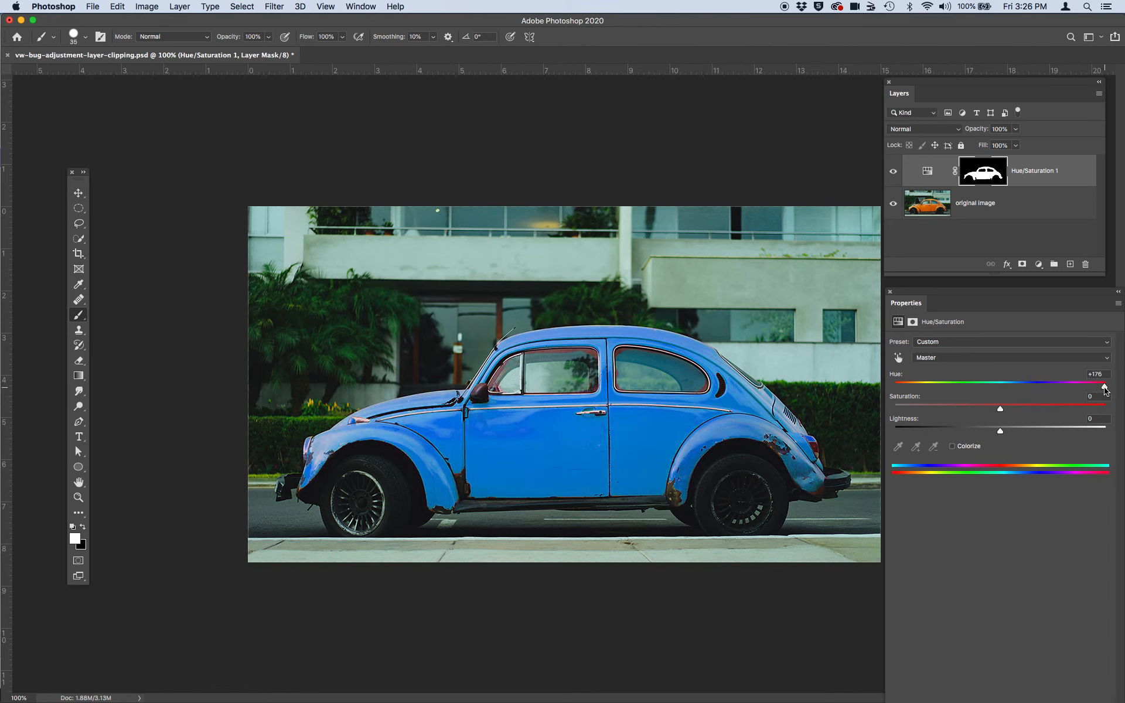
{"action": "left_click_drag", "start_coordinate": [1002, 413], "coordinate": [946, 413]}
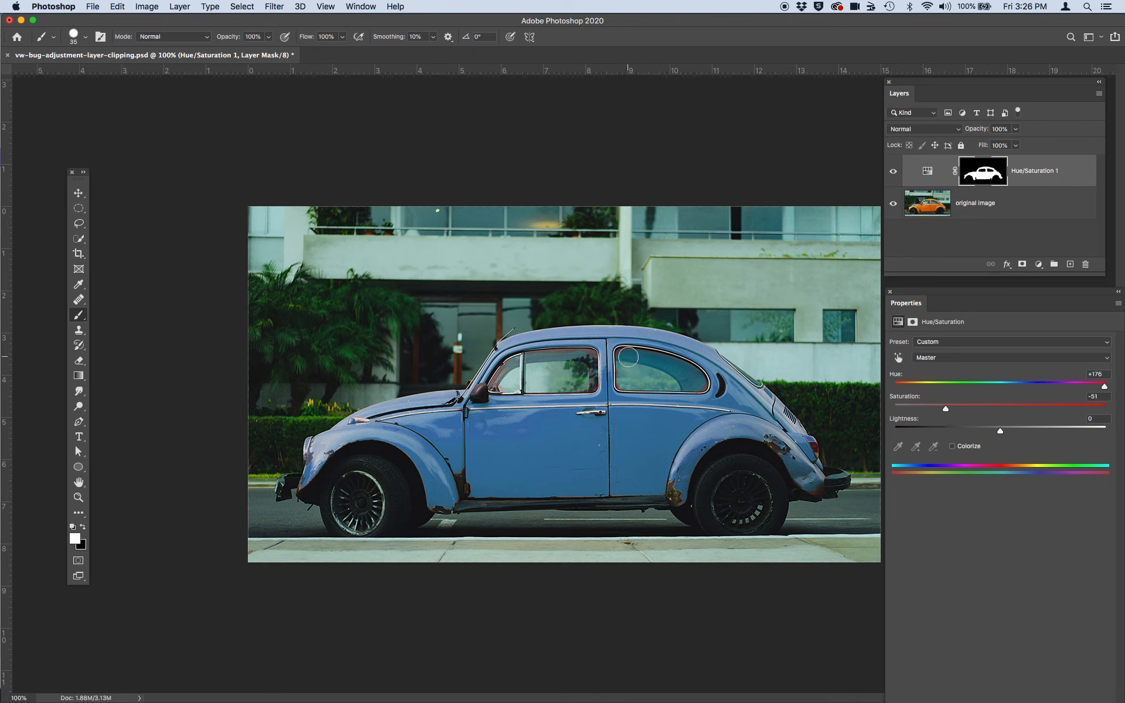
Paint black on the layer mask along the inner edges of the side windows to remove the leftover tint.
{"action": "left_click_drag", "start_coordinate": [622, 351], "coordinate": [625, 356]}
{"action": "key", "text": "super+z"}
{"action": "left_click", "coordinate": [83, 528]}
{"action": "mouse_move", "coordinate": [510, 382]}
{"action": "left_mouse_down"}
{"action": "mouse_move", "coordinate": [579, 356]}
{"action": "mouse_move", "coordinate": [626, 379]}
{"action": "mouse_move", "coordinate": [623, 358]}
{"action": "mouse_move", "coordinate": [690, 381]}
{"action": "left_mouse_up"}
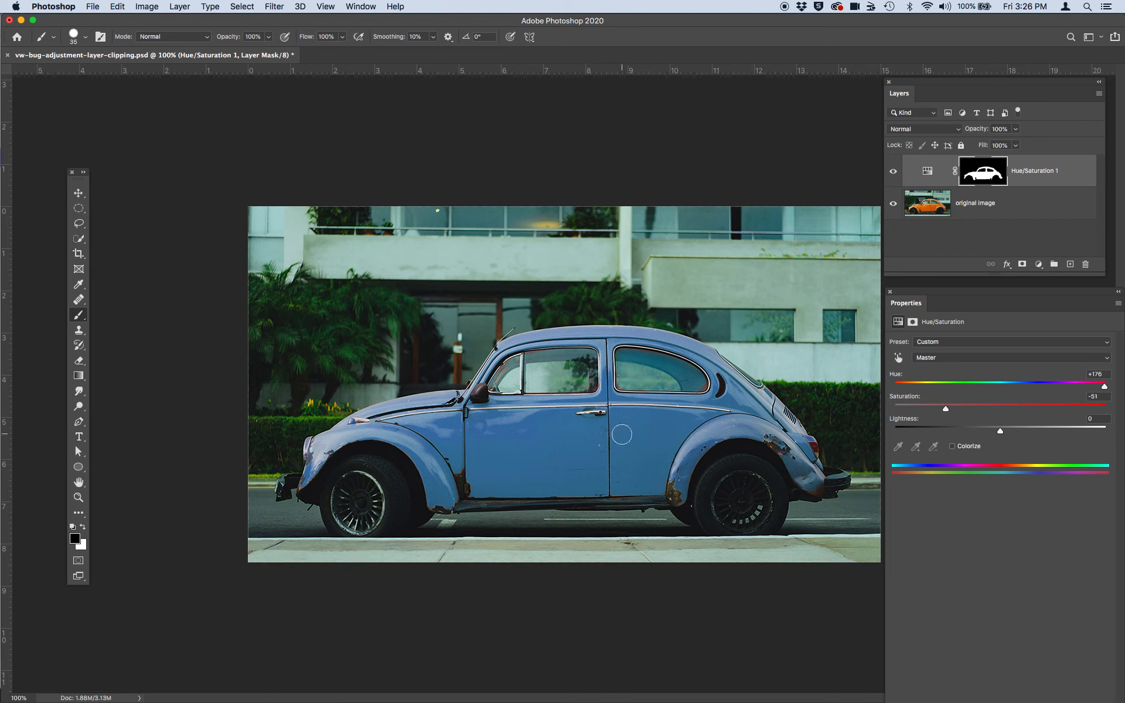